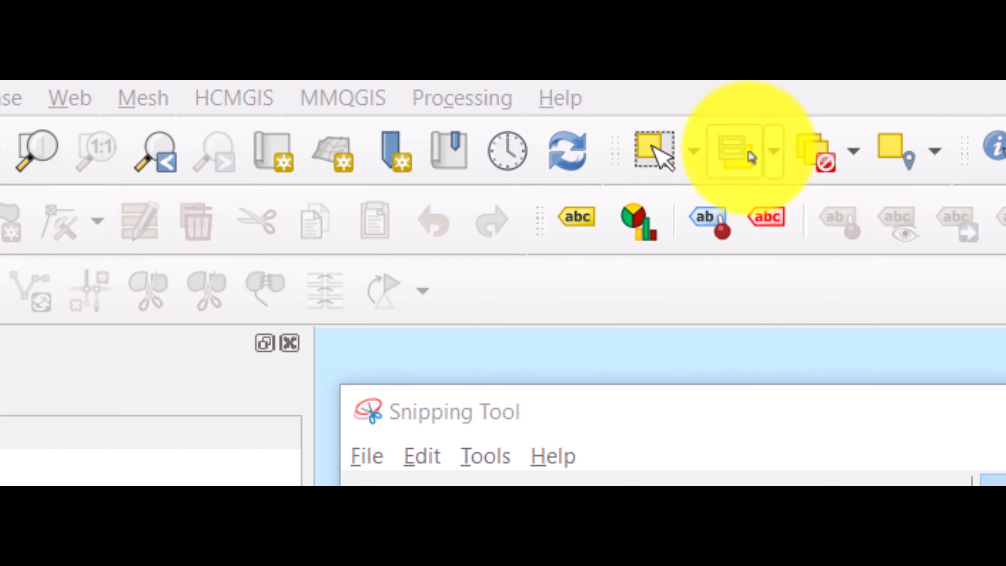
- Select the ar250_kom features by value where artype is equal to 10
click(749, 156)
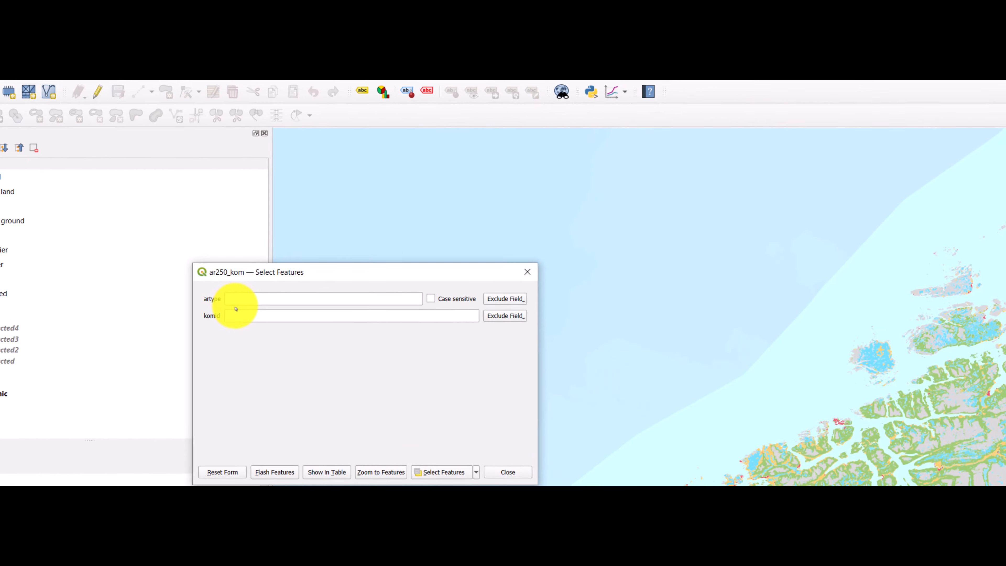
click(302, 315)
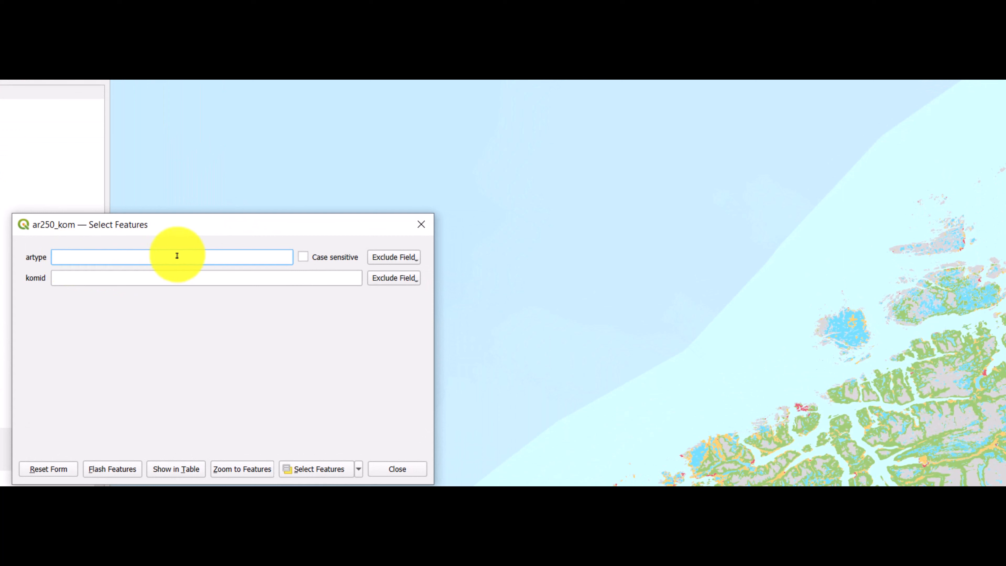
text(10)
click(392, 257)
click(105, 259)
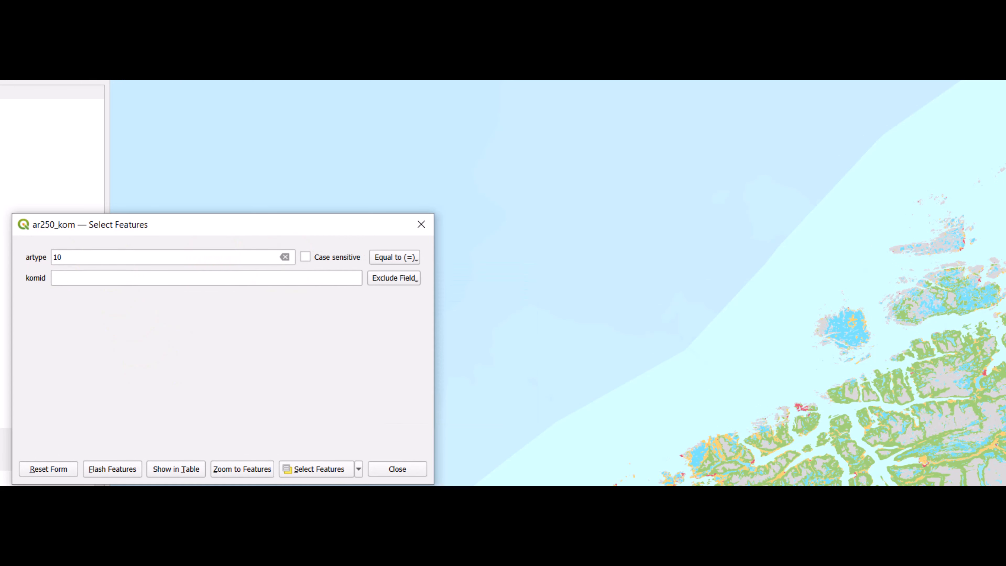
click(312, 471)
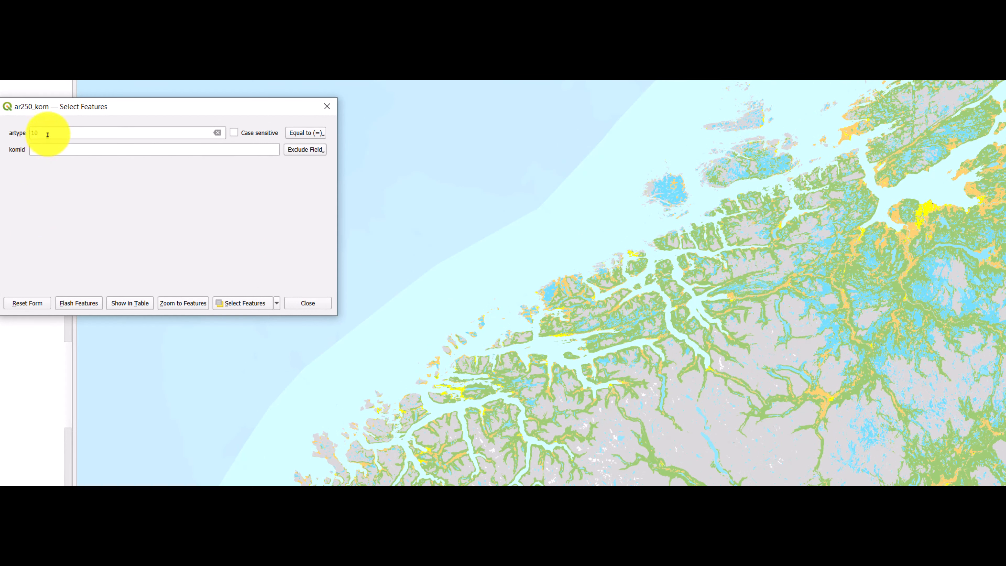
- Add the features whose artype is equal to 20 to the current selection
key(BackSpace)
key(BackSpace)
text(20)
click(39, 143)
click(311, 133)
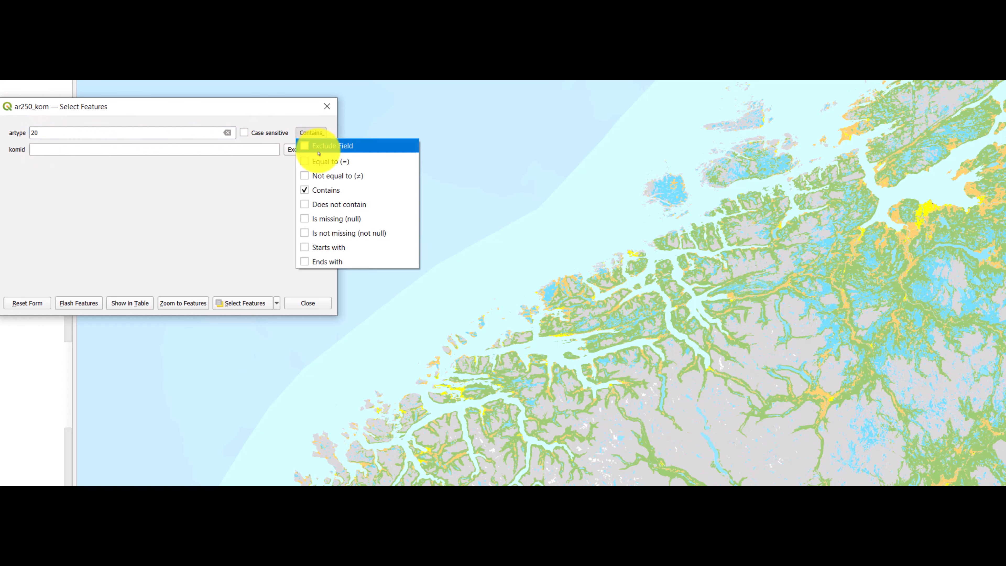
click(320, 162)
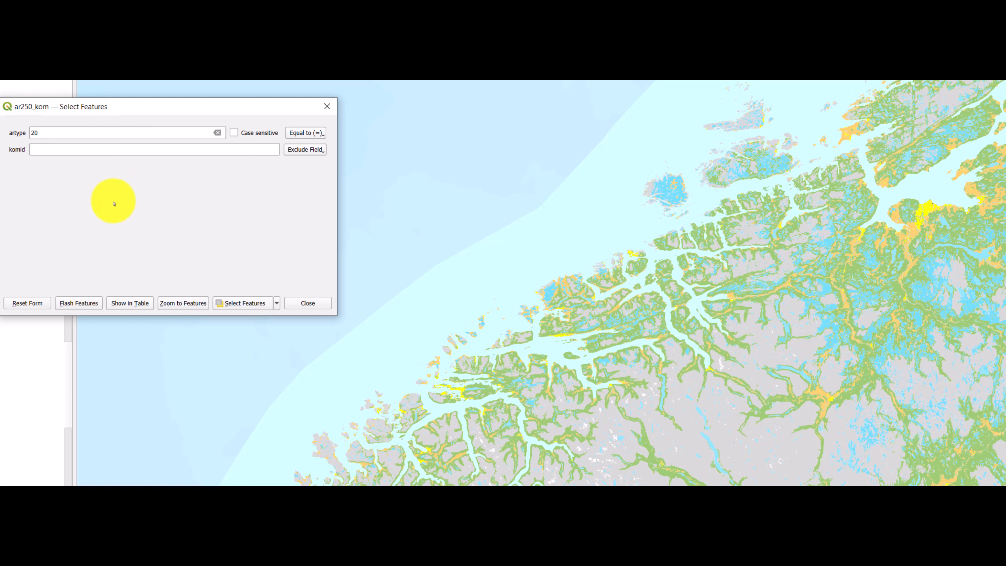
click(277, 303)
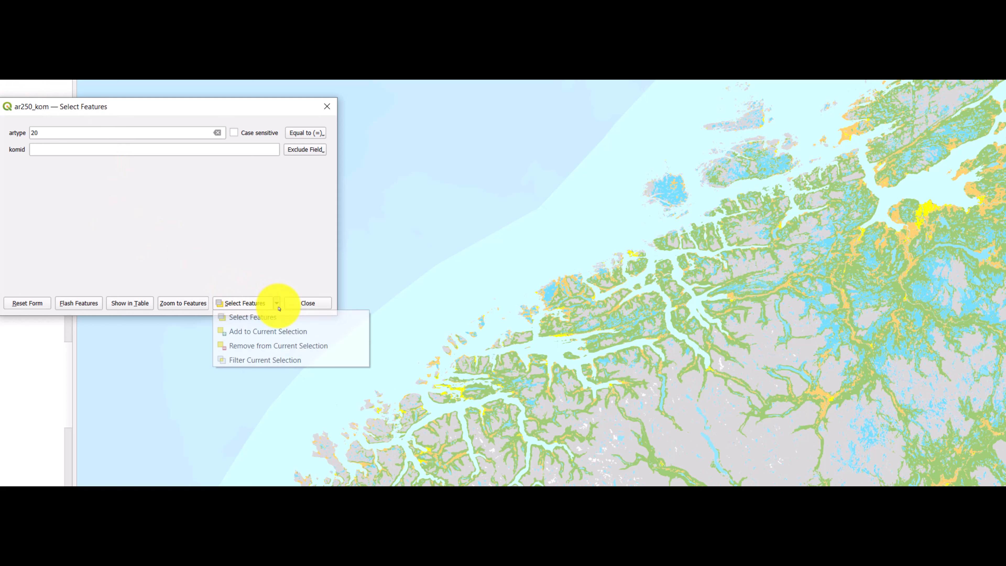
click(261, 332)
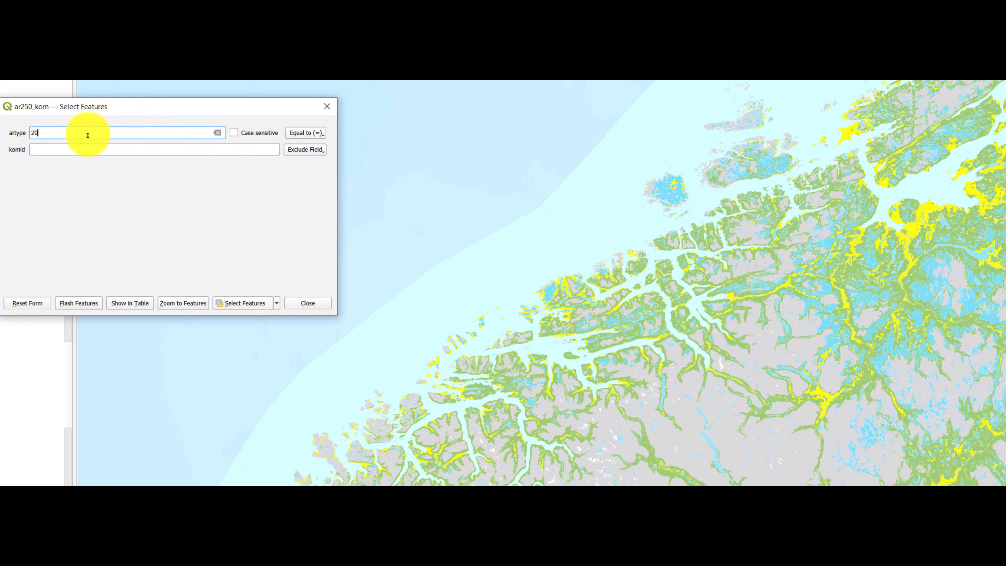
- Add the features whose artype is equal to 99 to the current selection and close the selection form
key(BackSpace)
key(BackSpace)
text(99)
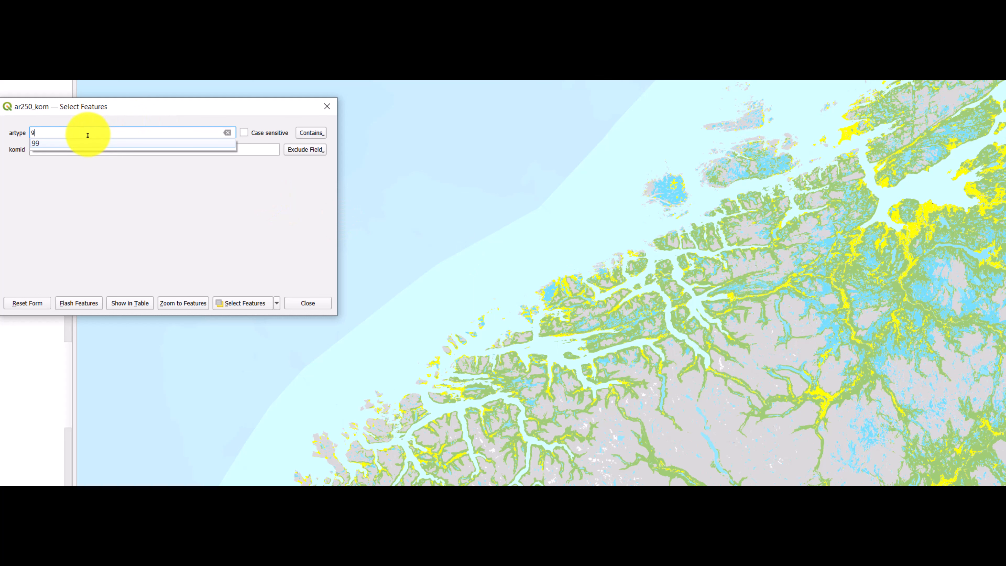
click(130, 150)
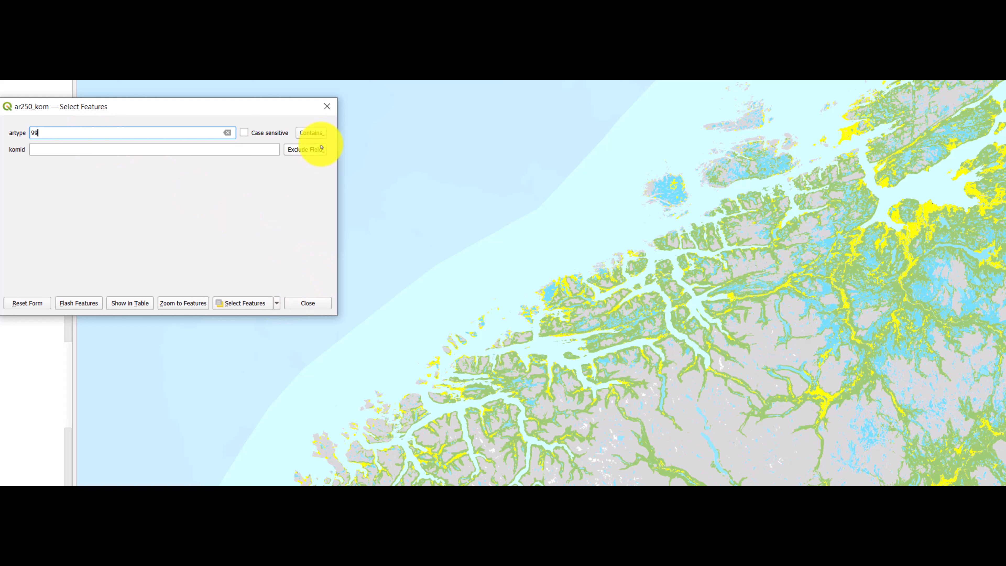
click(322, 136)
click(308, 163)
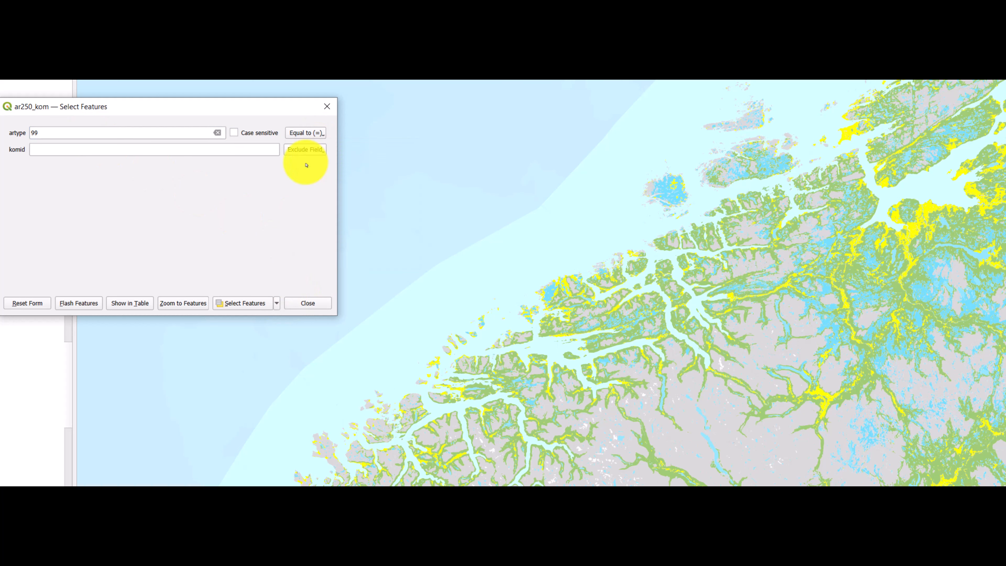
click(276, 304)
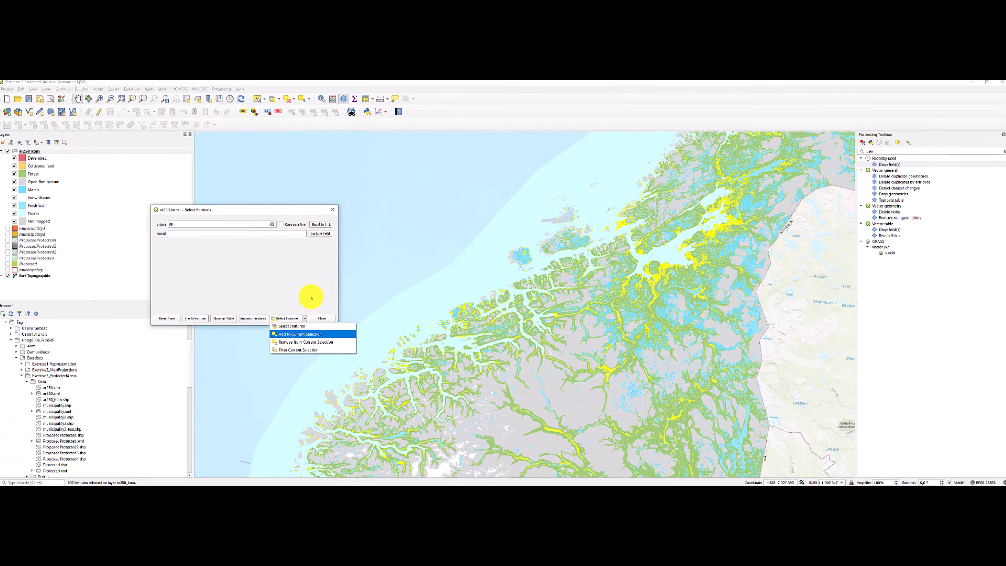
click(268, 332)
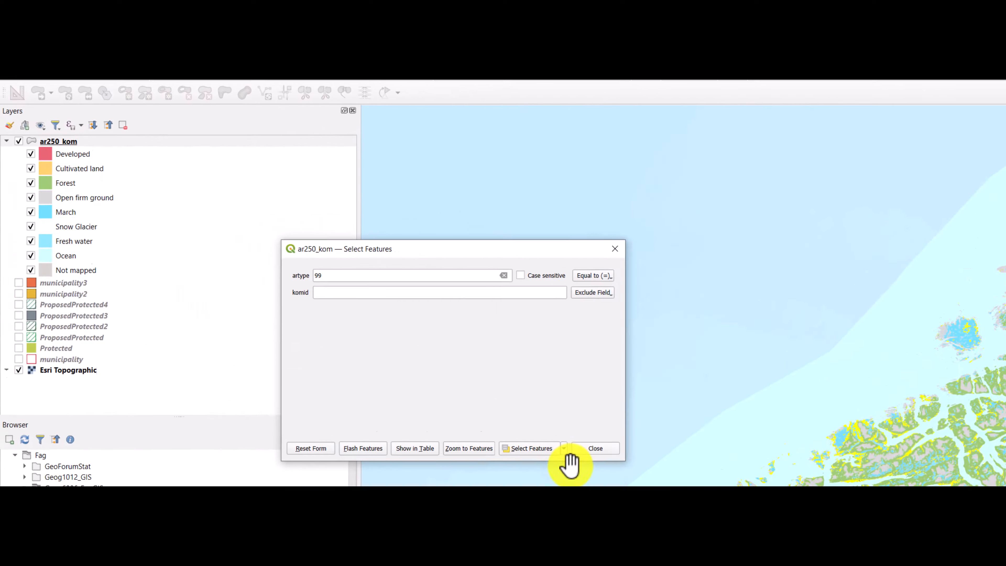
click(325, 319)
- Open the attribute table of the ar250_kom layer and look through the selected rows
right_click(36, 154)
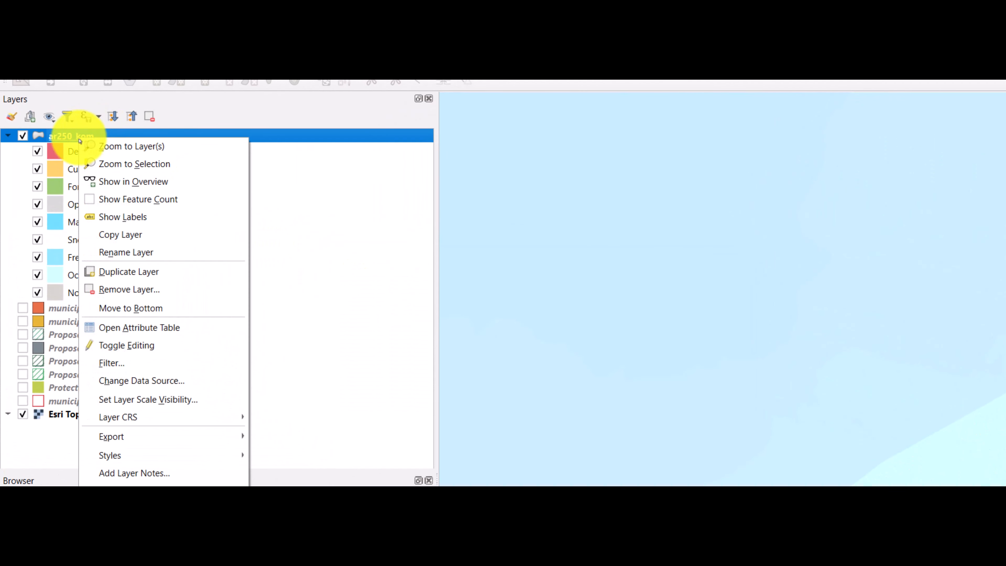
click(115, 328)
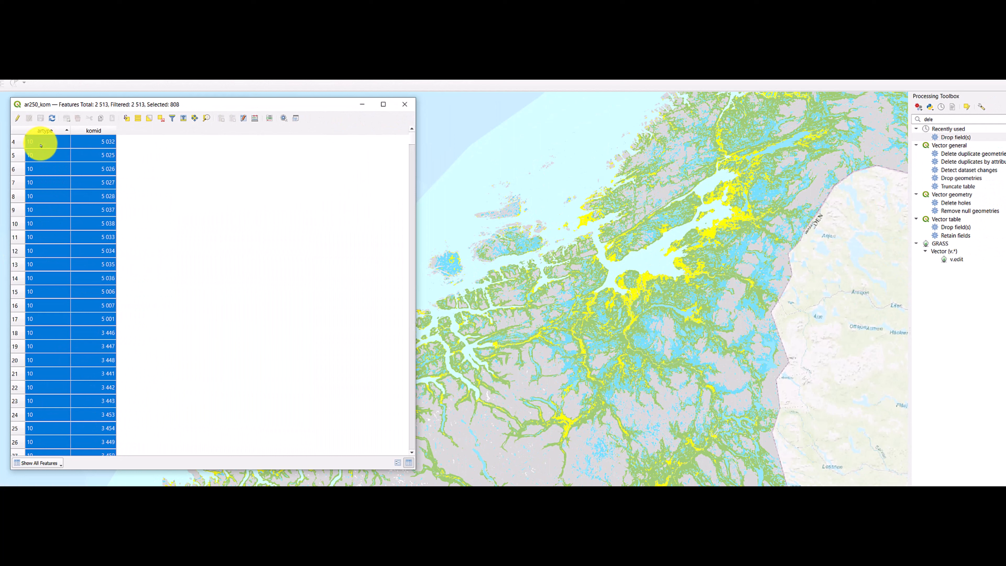
scroll(54, 206, down, 14)
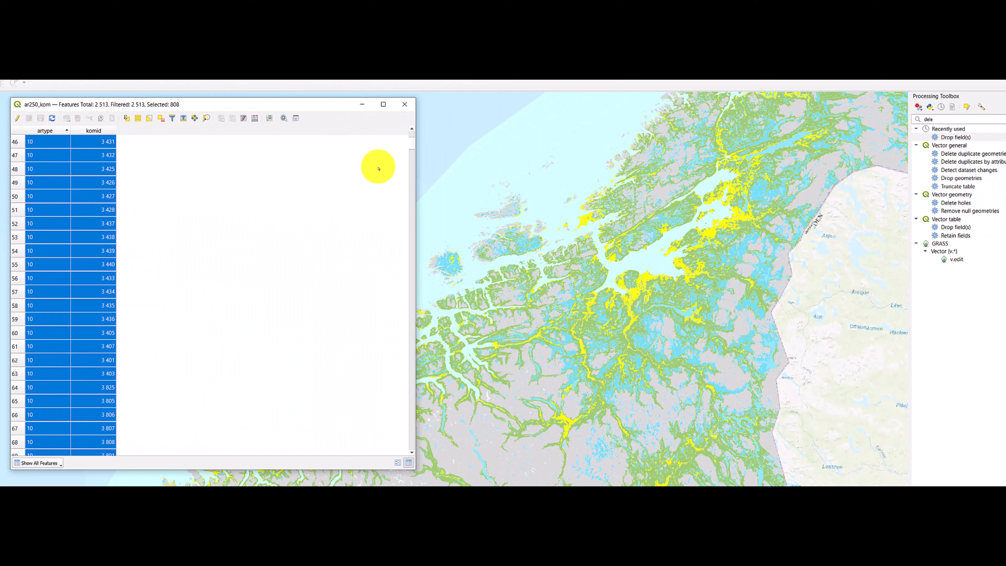
mouse_move(412, 137)
mouse_down()
mouse_move(421, 263)
mouse_move(411, 303)
mouse_move(406, 137)
mouse_up()
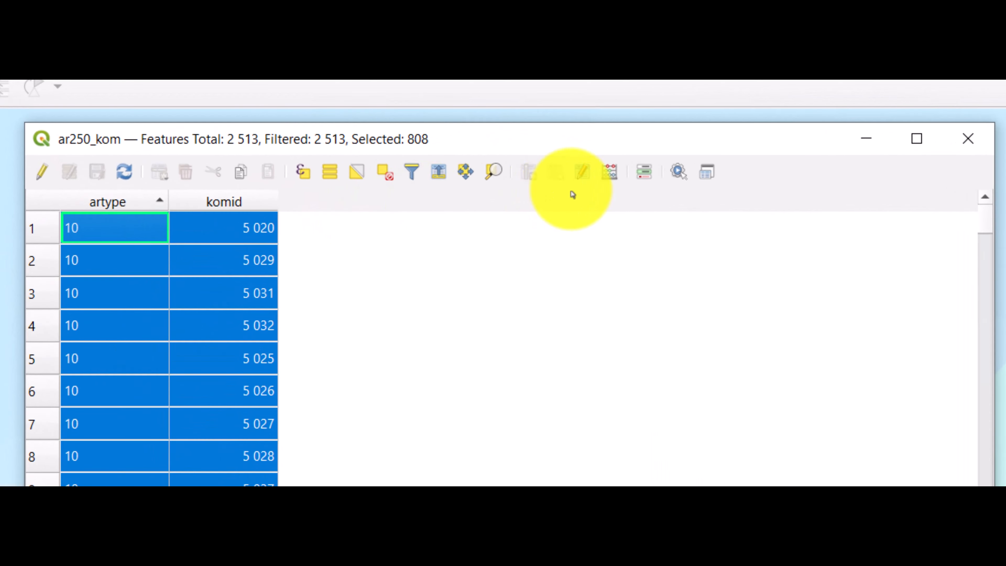
- Create a 32-bit integer field named nature with the Field Calculator, filled with 0 for the selected features only
click(610, 181)
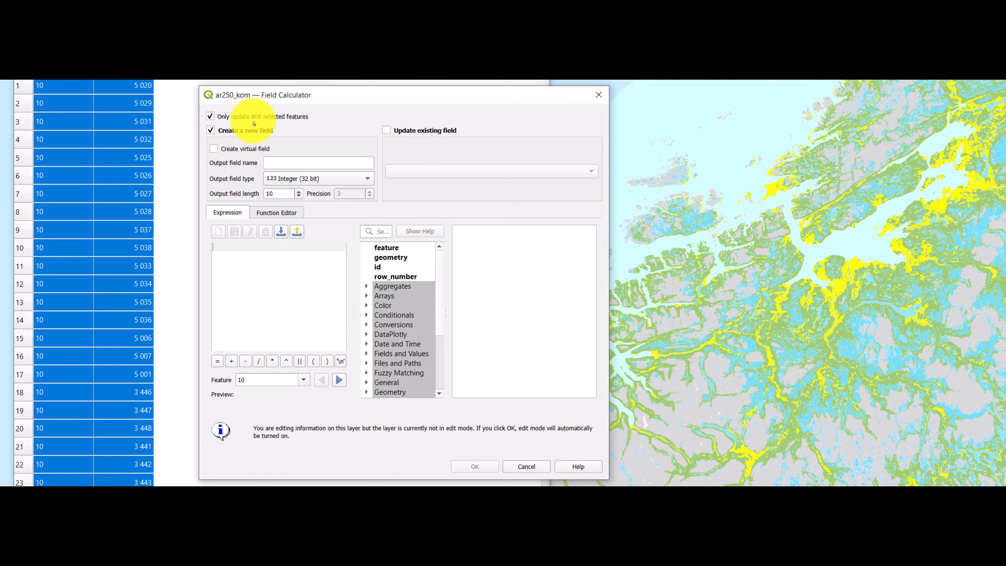
click(274, 162)
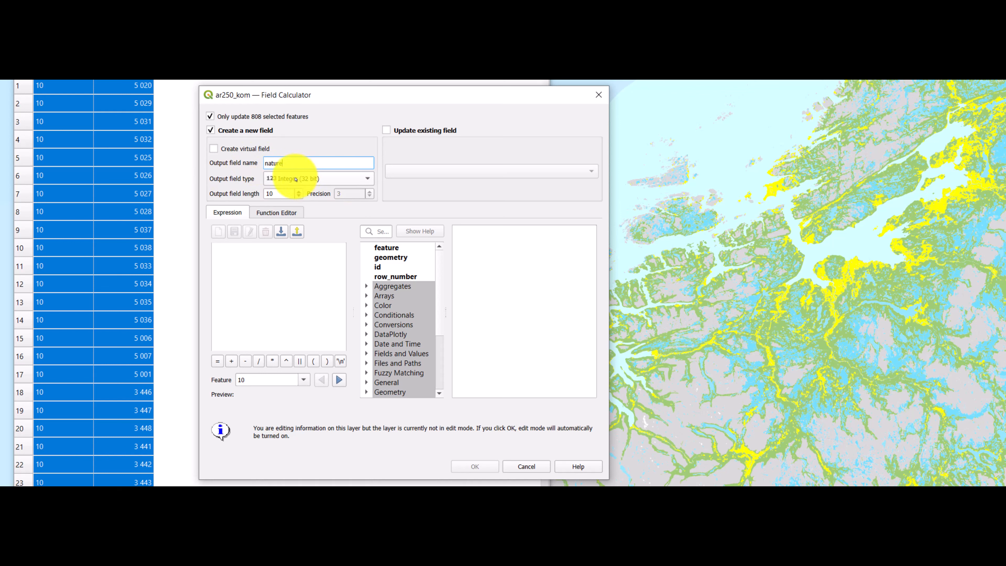
click(234, 255)
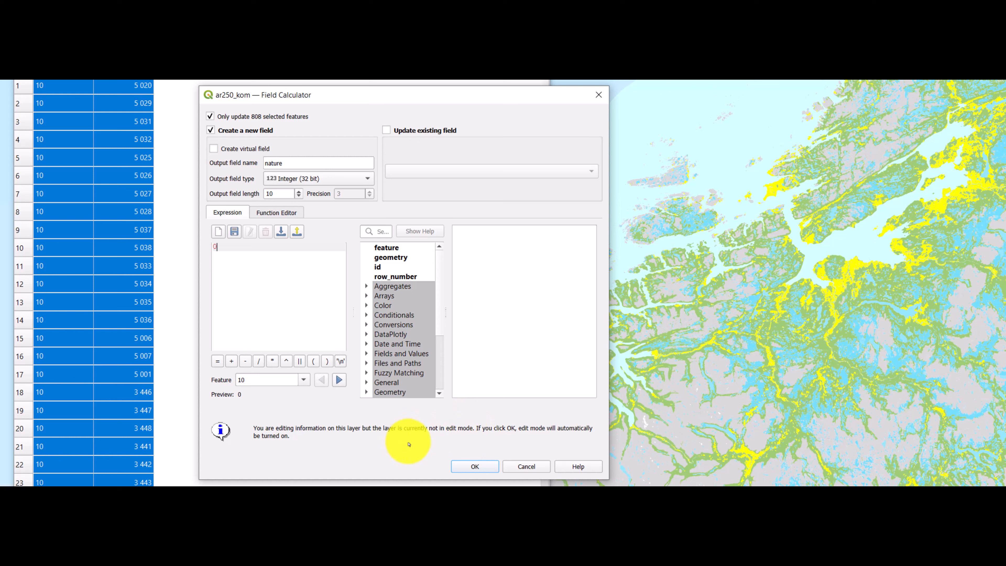
click(471, 467)
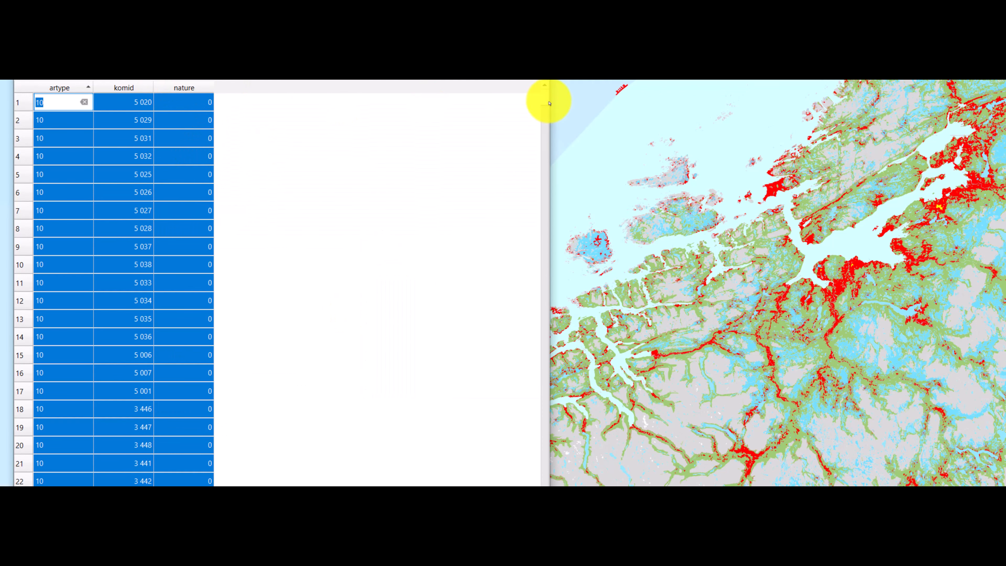
- Invert the selection and update the existing nature field to 1 for the selected features with the Field Calculator
drag(547, 101, 548, 206)
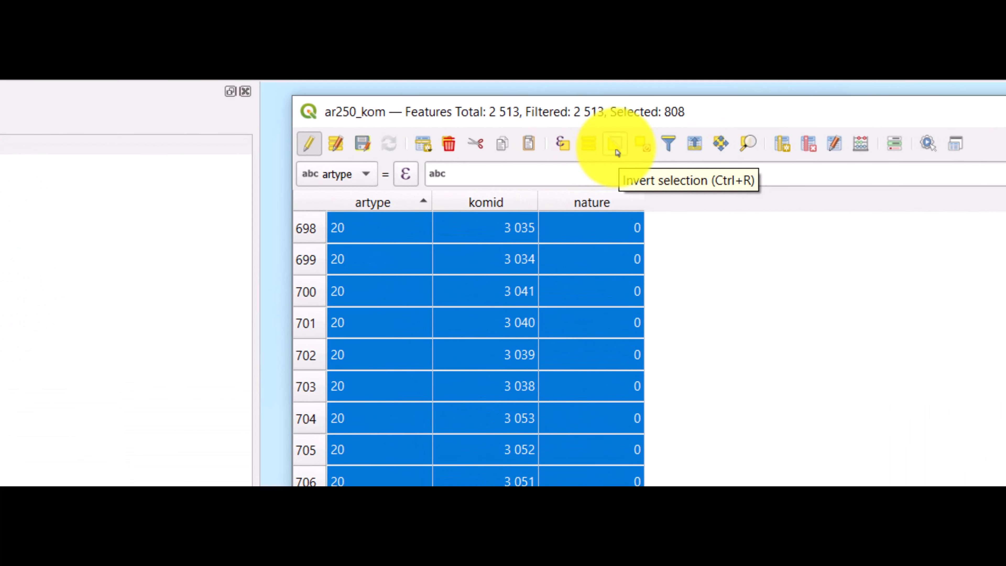
click(617, 153)
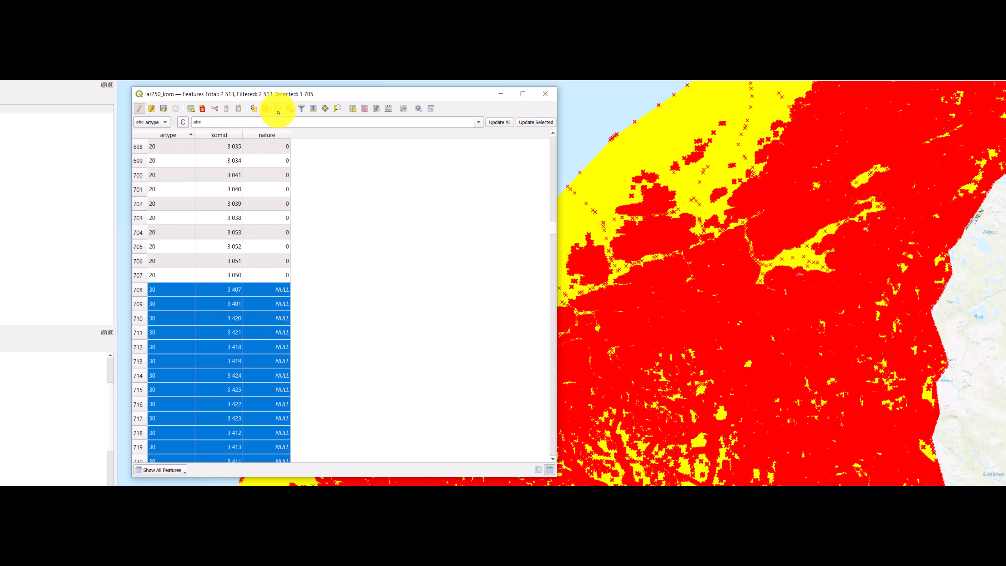
click(387, 108)
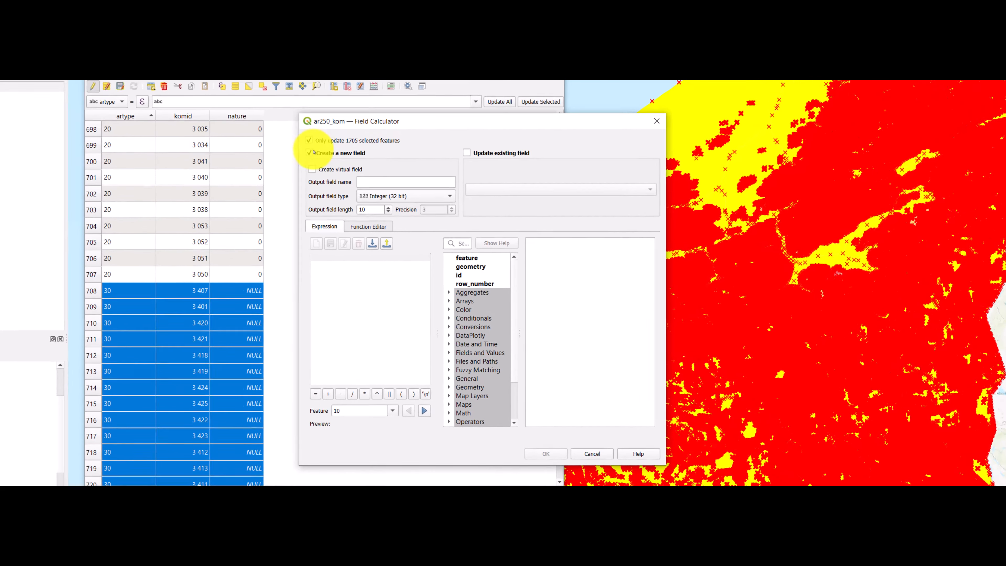
click(309, 152)
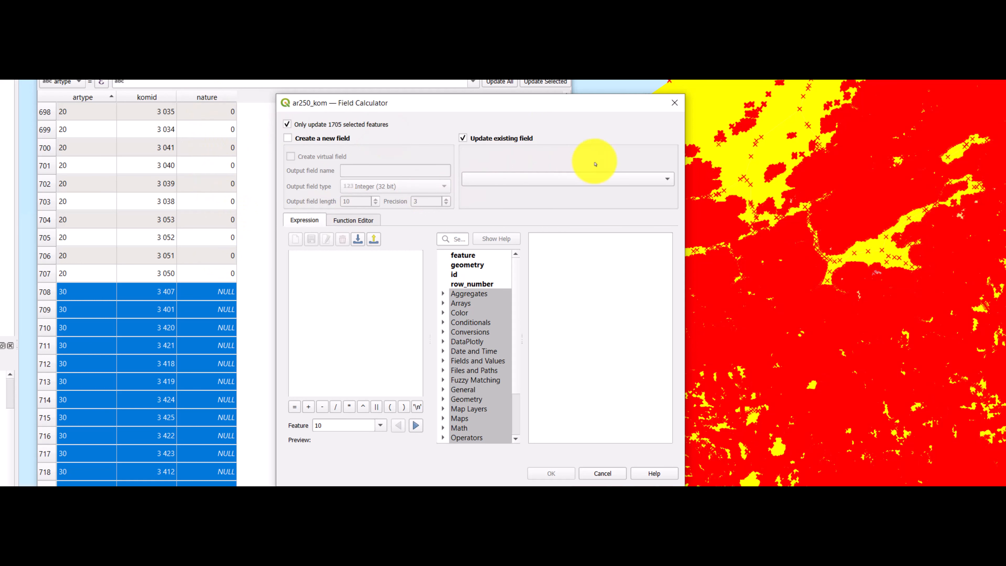
click(665, 181)
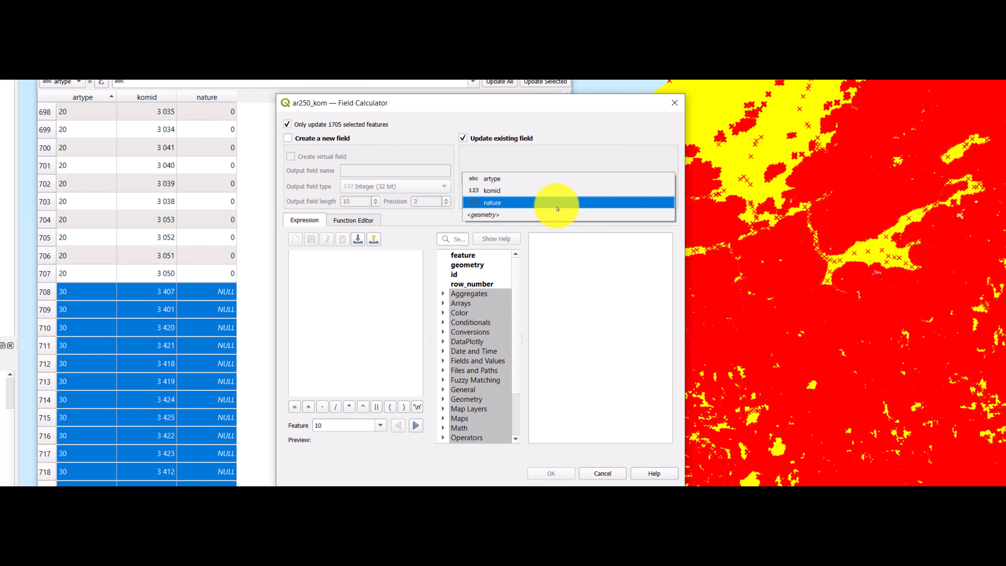
click(495, 203)
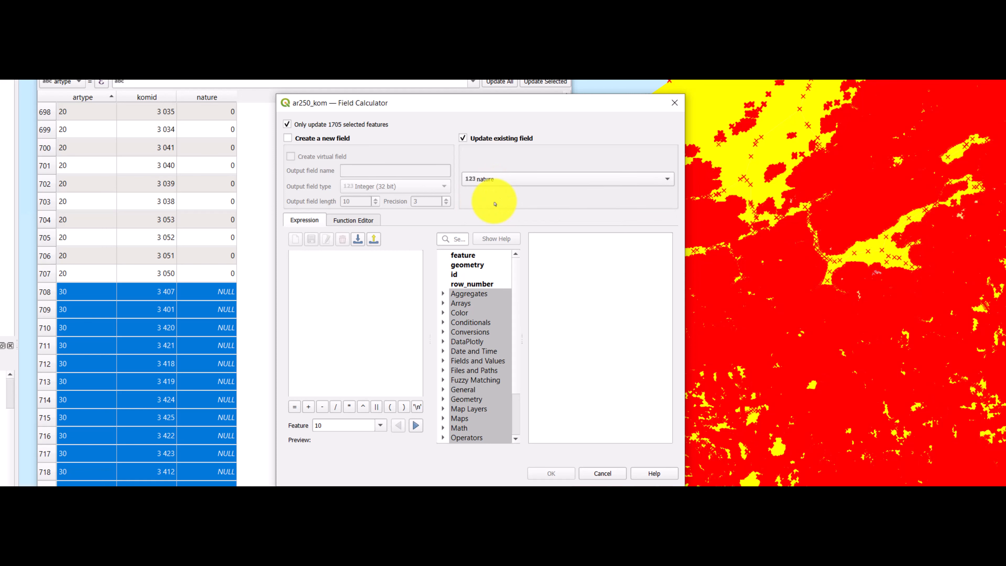
click(329, 262)
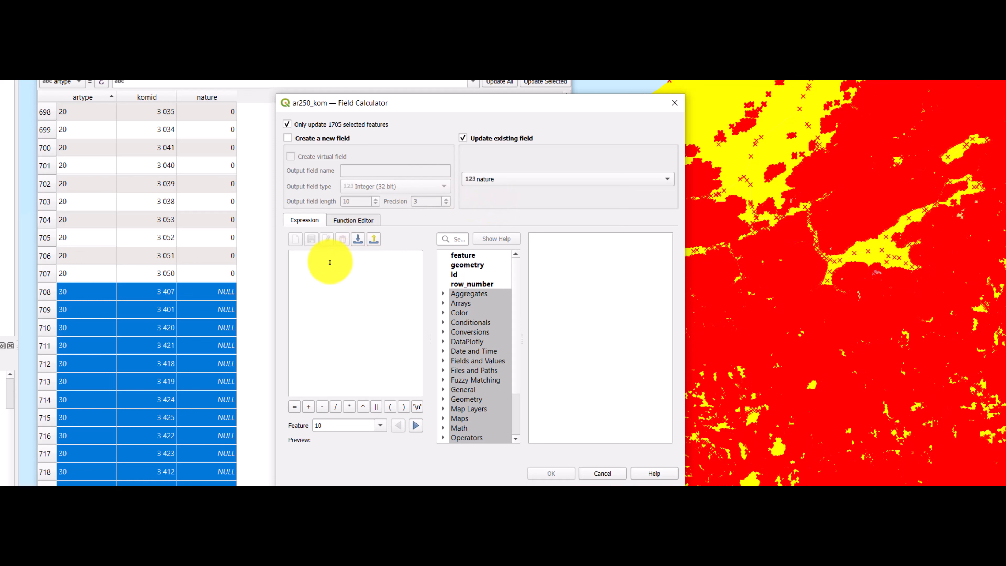
text(1)
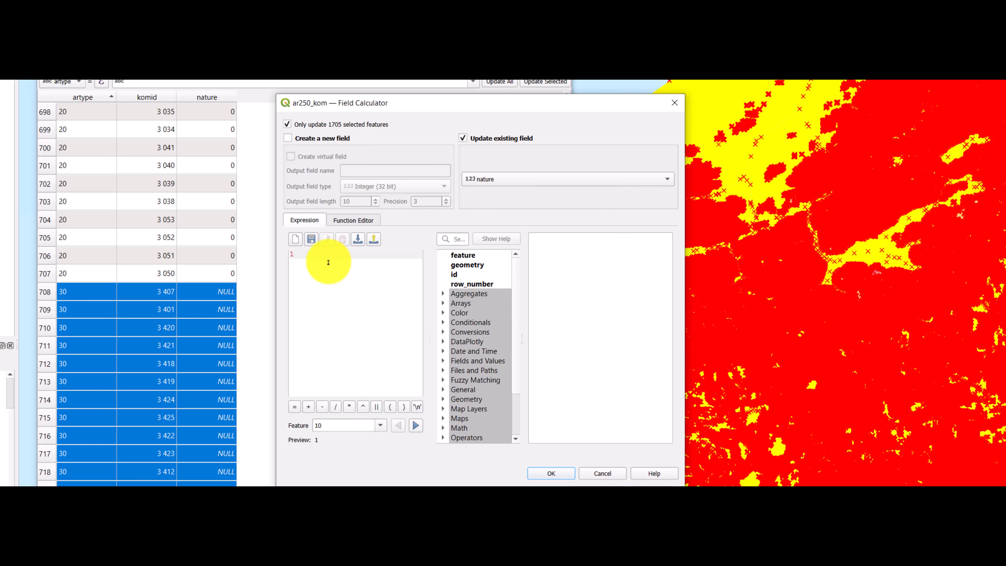
click(547, 473)
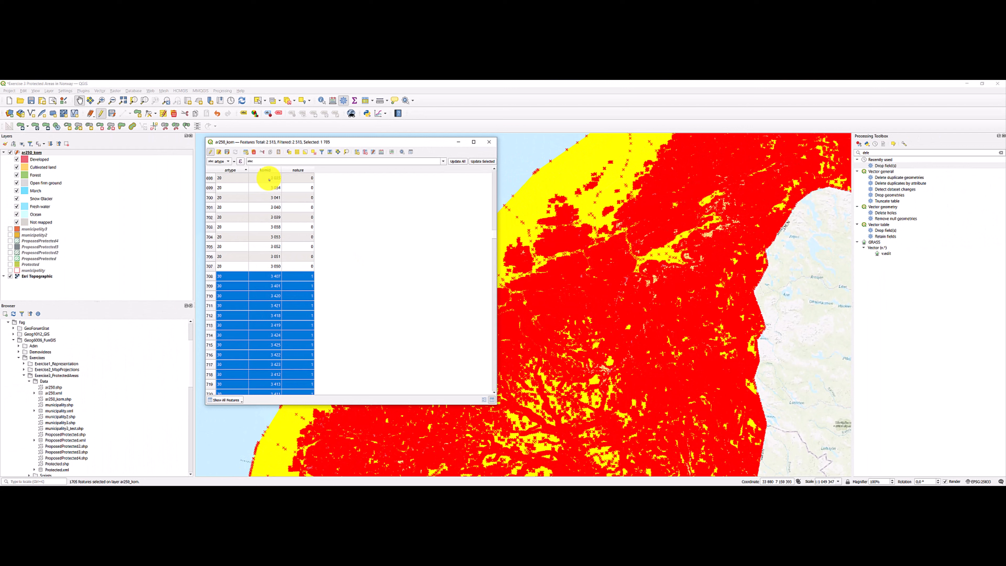
- Stop editing the ar250_kom layer and save its changes
click(211, 152)
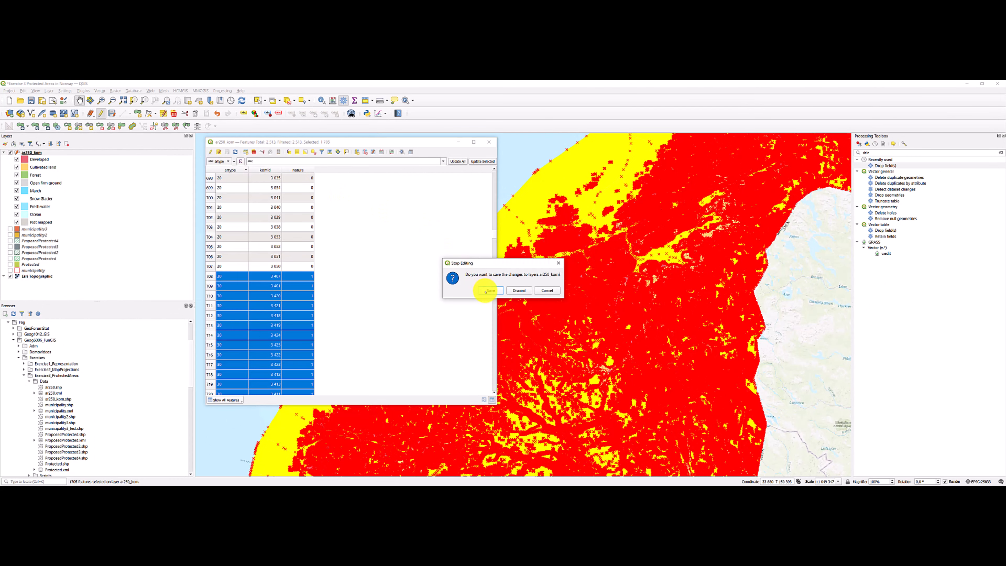
click(489, 291)
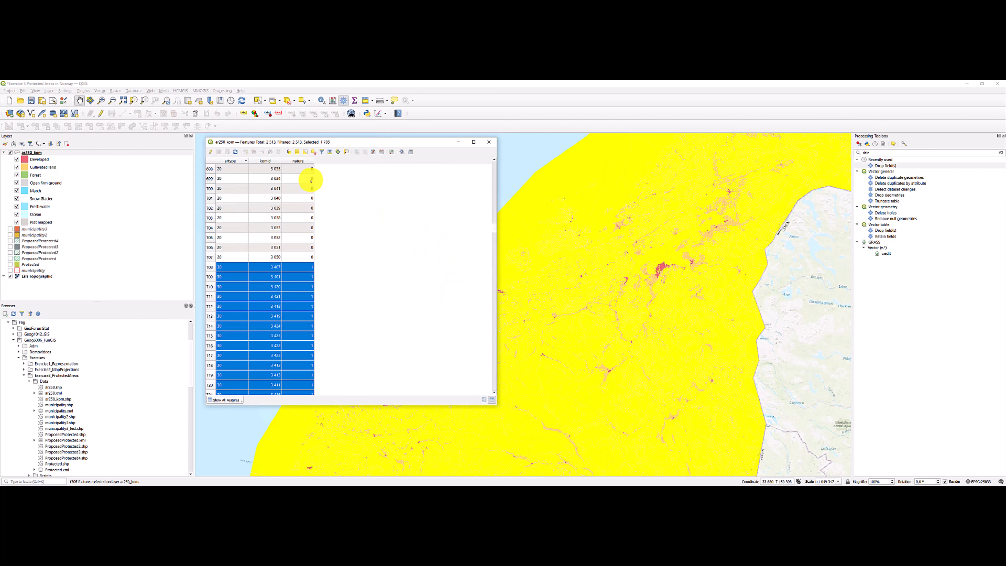